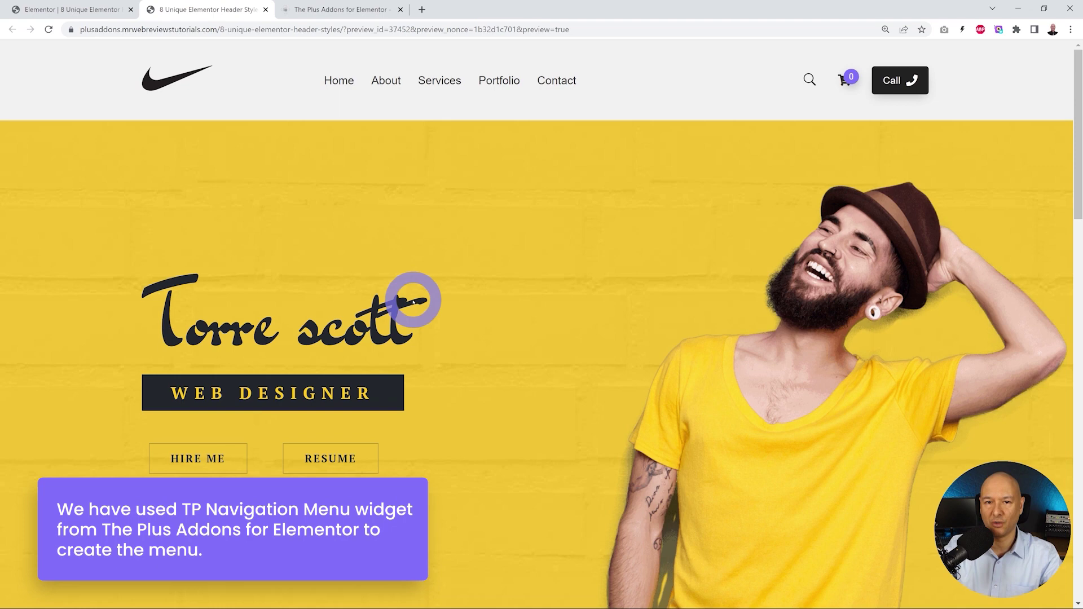
Step: Switch to The Plus Addons for Elementor browser tab to view its homepage
left_click(326, 9)
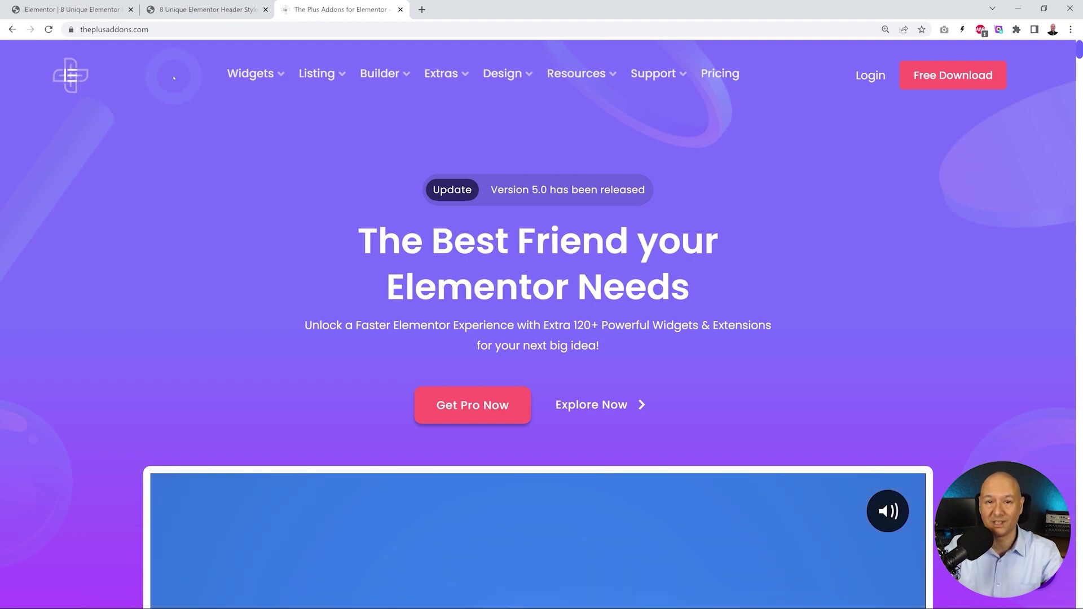
Step: Back in the editor, set the Site Logo's Normal/Double option to Double
left_click(63, 10)
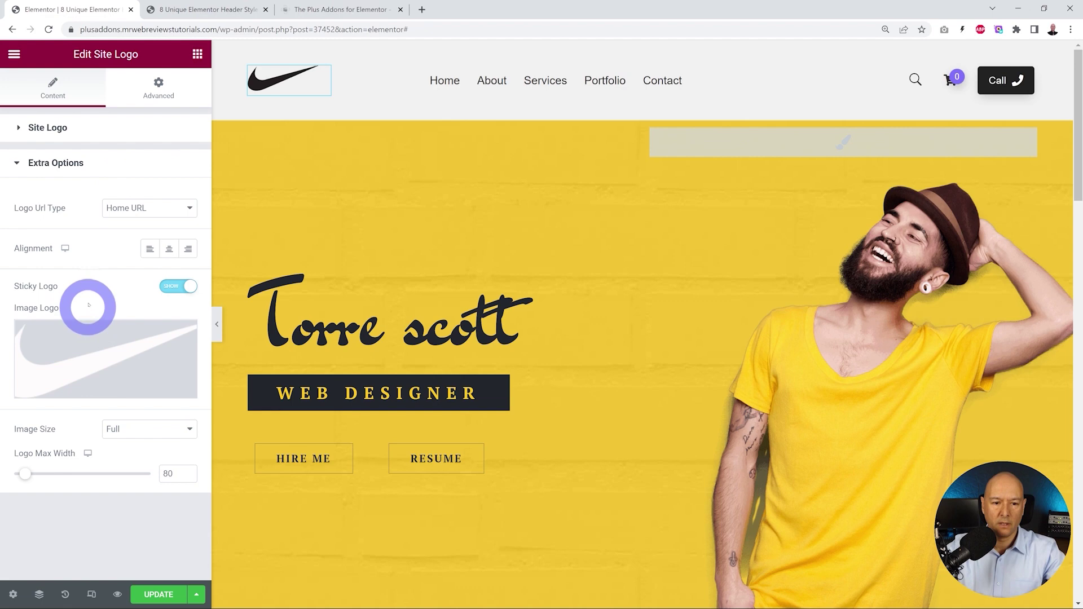
left_click(53, 127)
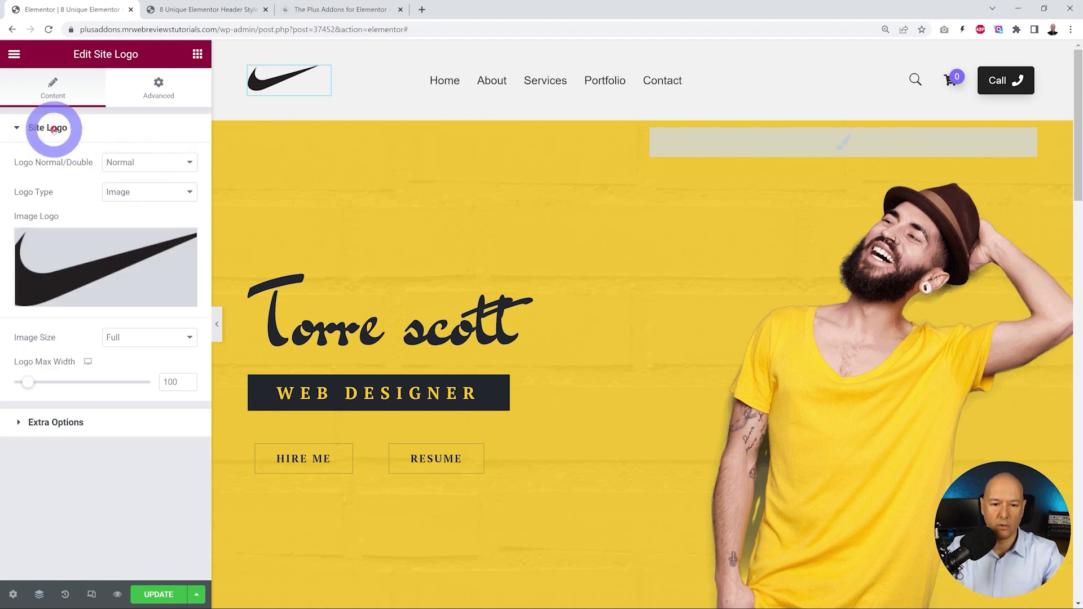
left_click(189, 163)
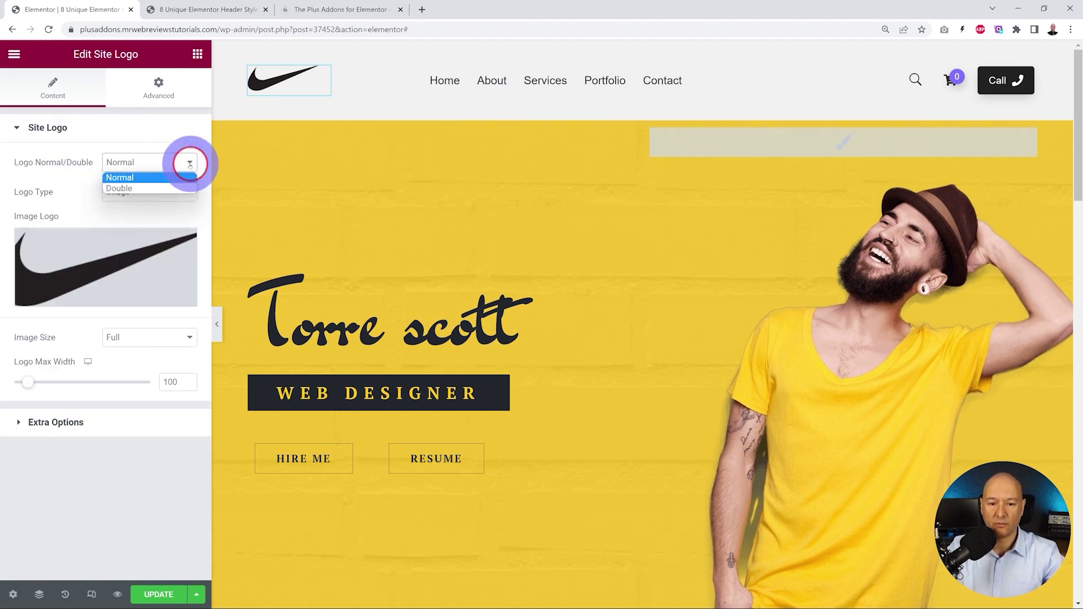
left_click(170, 188)
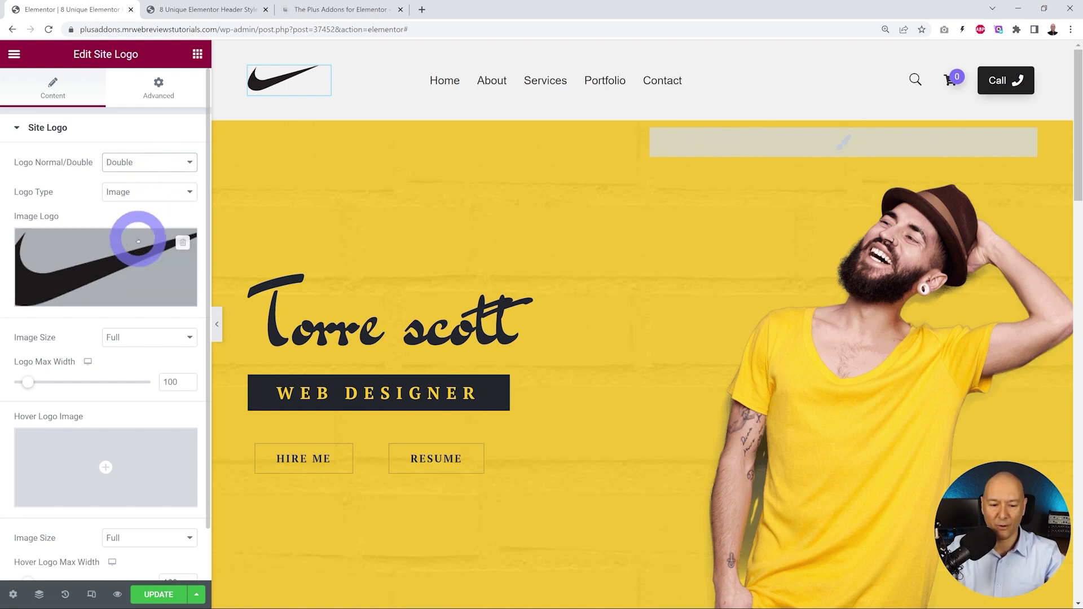
Step: Insert the NIKE wordmark image from the media library as the Hover Logo Image
mouse_move(105, 468)
left_click(153, 464)
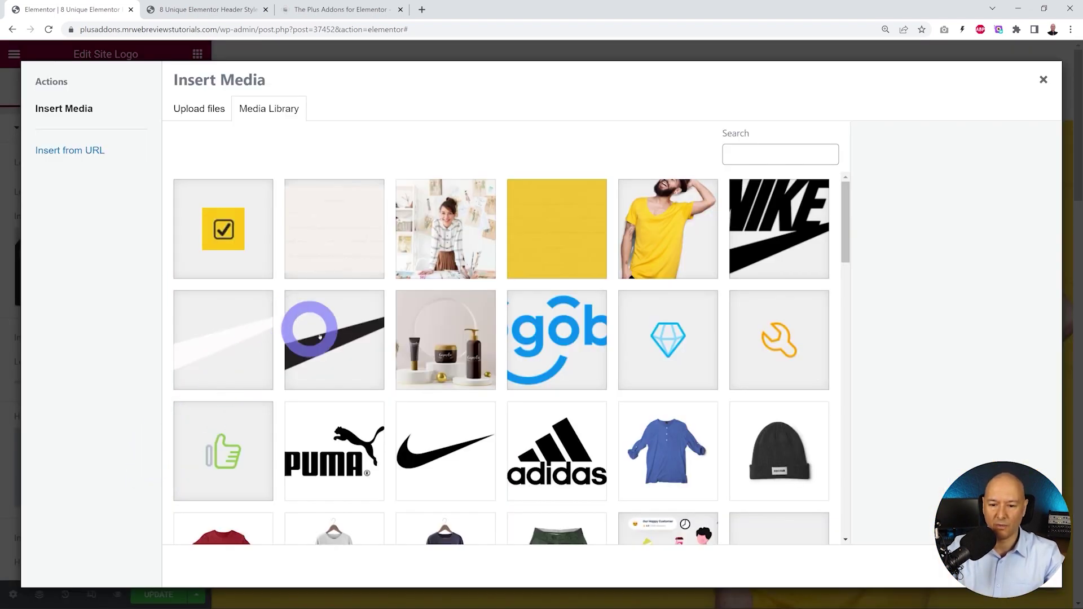
left_click(757, 248)
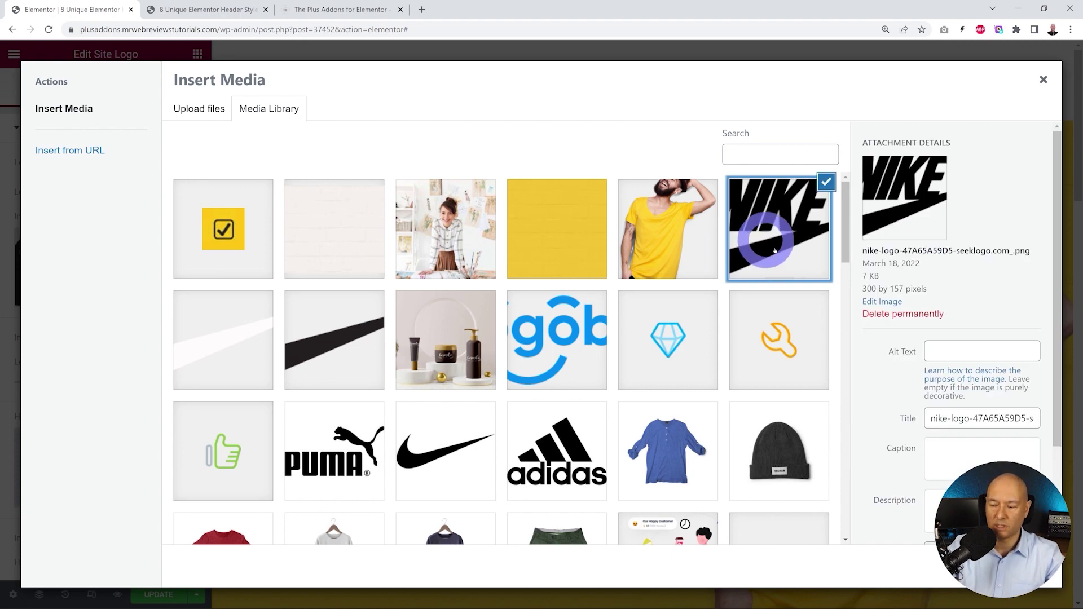
left_click(1007, 567)
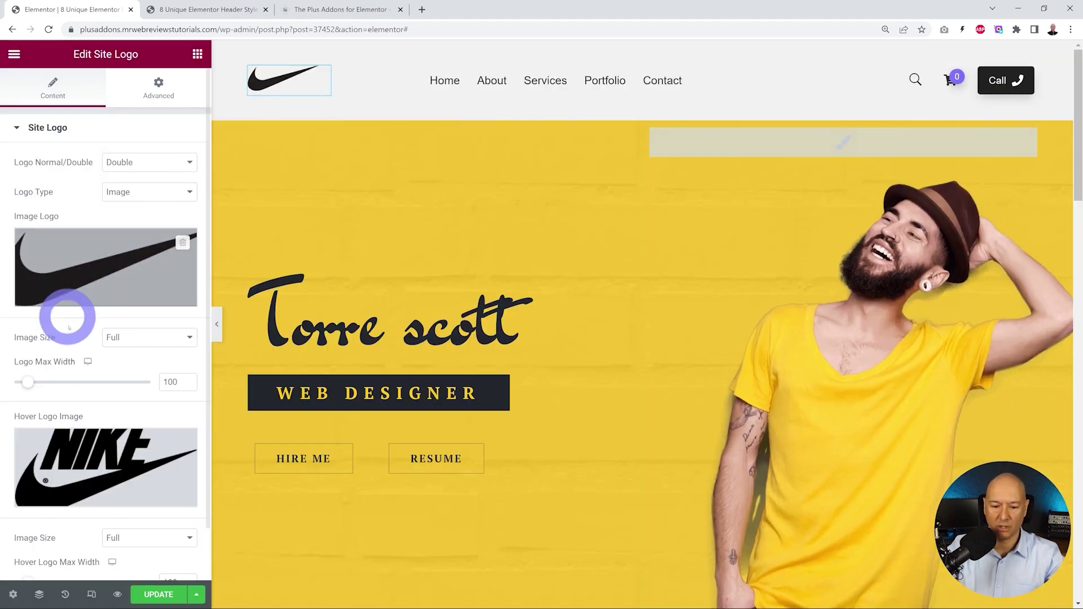
Step: Save the double-logo header with UPDATE and open the live site preview tab
left_click(160, 595)
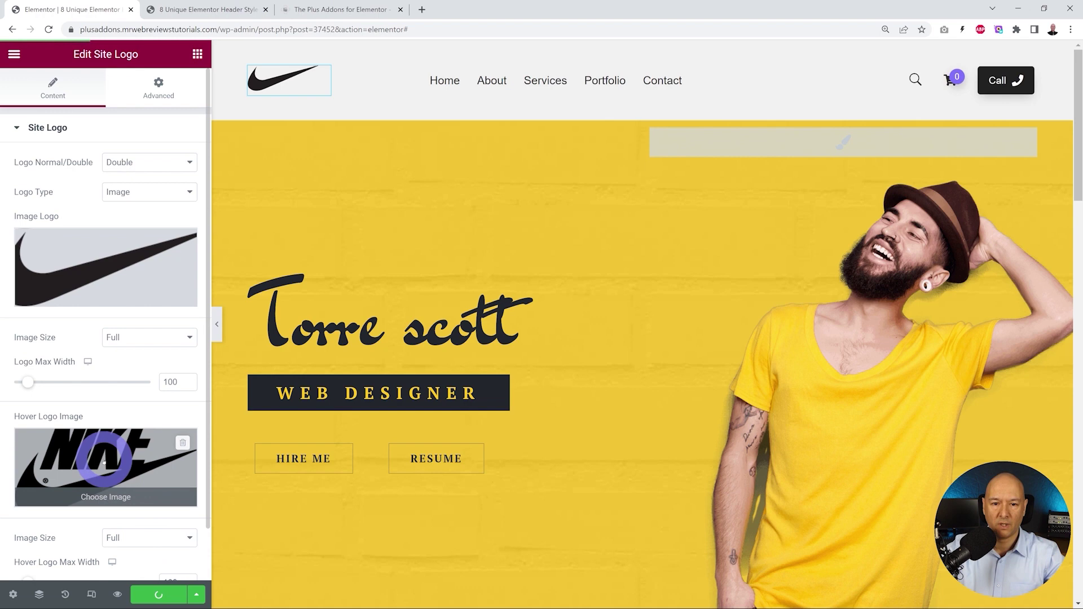
left_click(203, 10)
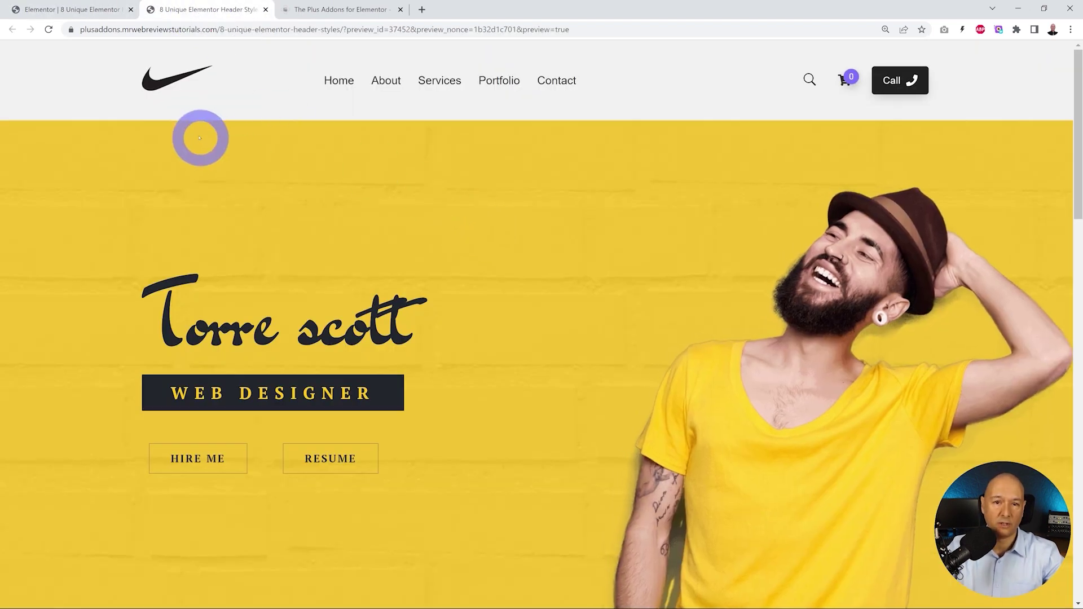